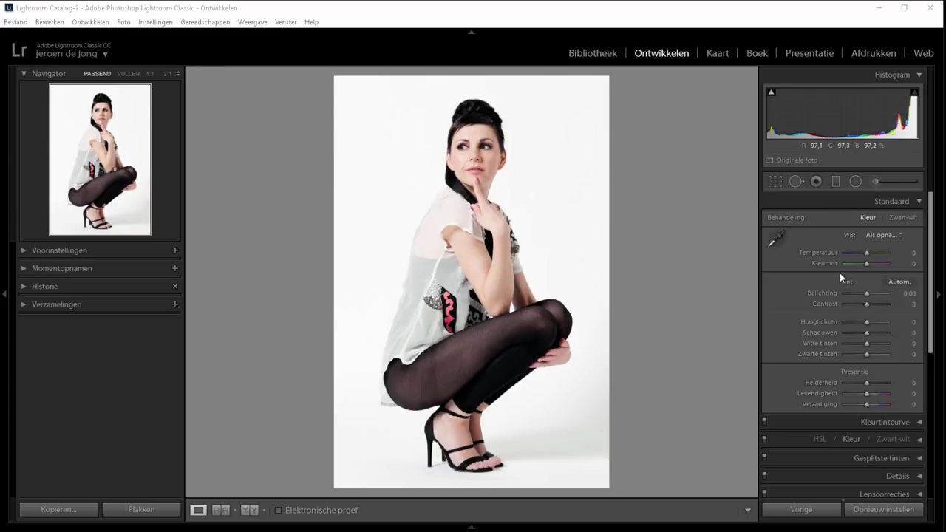
# Return the global exposure to 0,00 after a trial boost and pick the Adjustment Brush.
pyautogui.moveTo(866, 294); pyautogui.dragTo(881, 293)
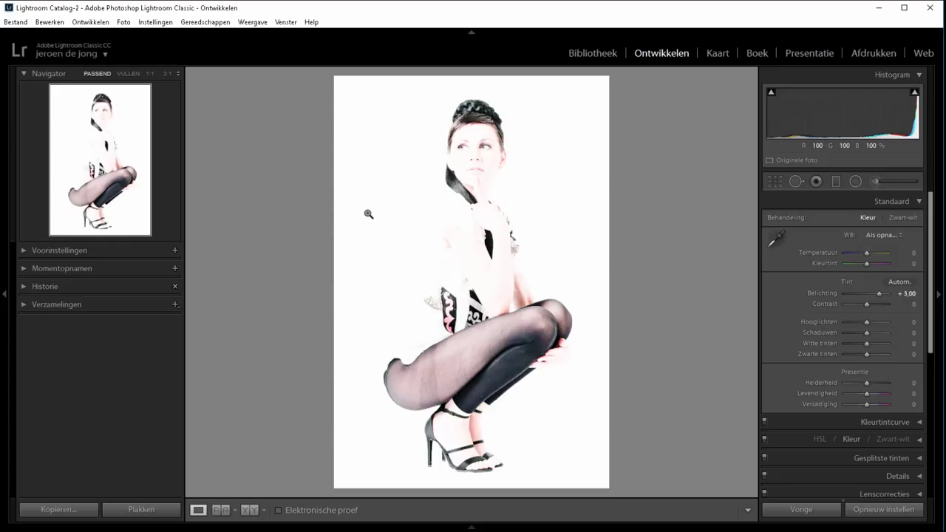
pyautogui.doubleClick(826, 292)
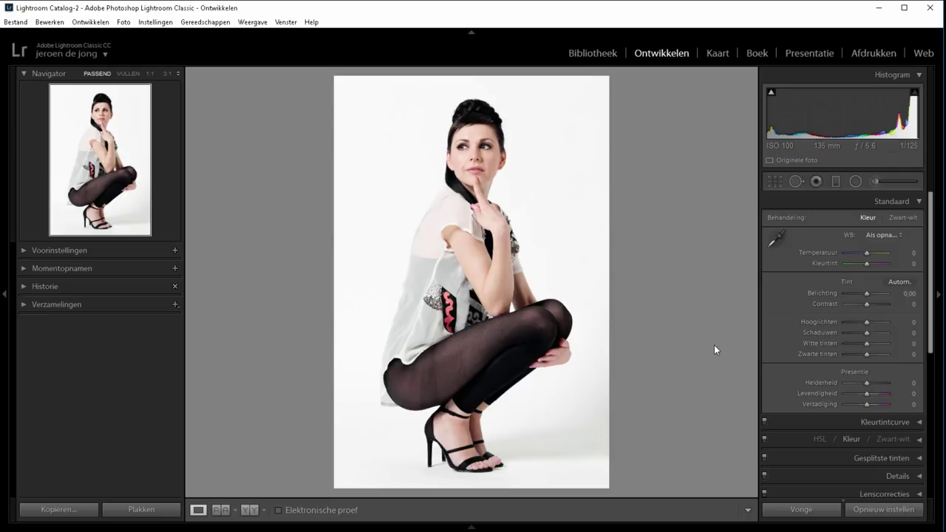
pyautogui.click(882, 182)
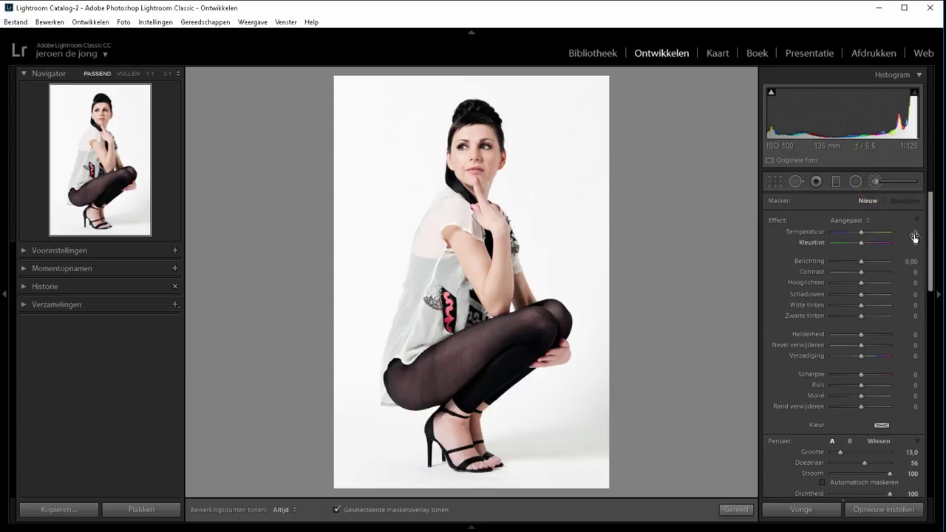
pyautogui.scroll(-5, 842, 332)
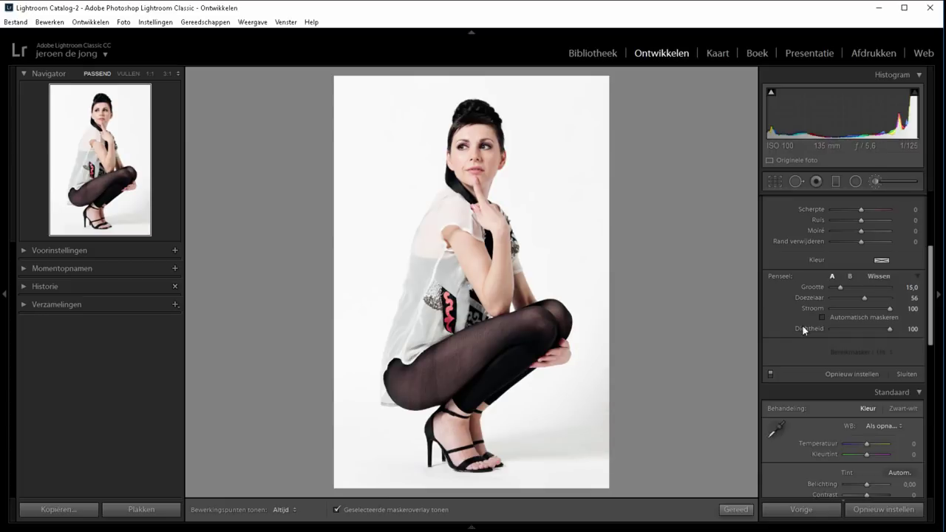
# Enable Auto Mask, shrink the brush to about 5, and zoom the photo to 1:1.
pyautogui.click(821, 317)
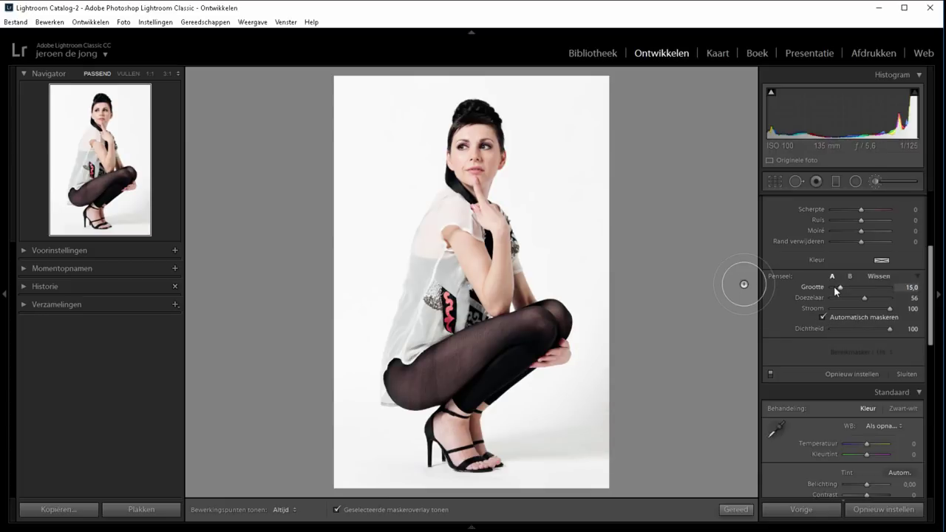
pyautogui.moveTo(834, 287); pyautogui.dragTo(873, 296)
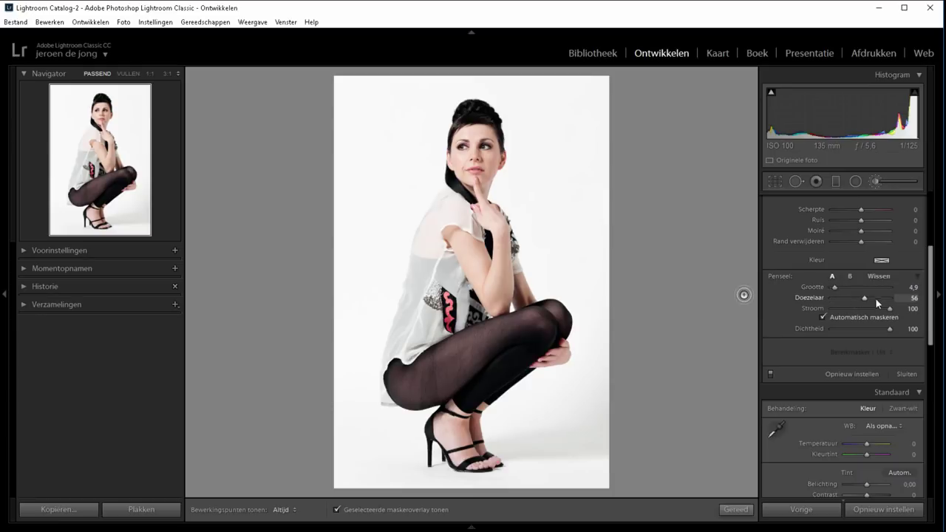
pyautogui.click(150, 74)
# Move the 100% view to the lower legs and mask the backdrop beside the leggings.
pyautogui.click(114, 201)
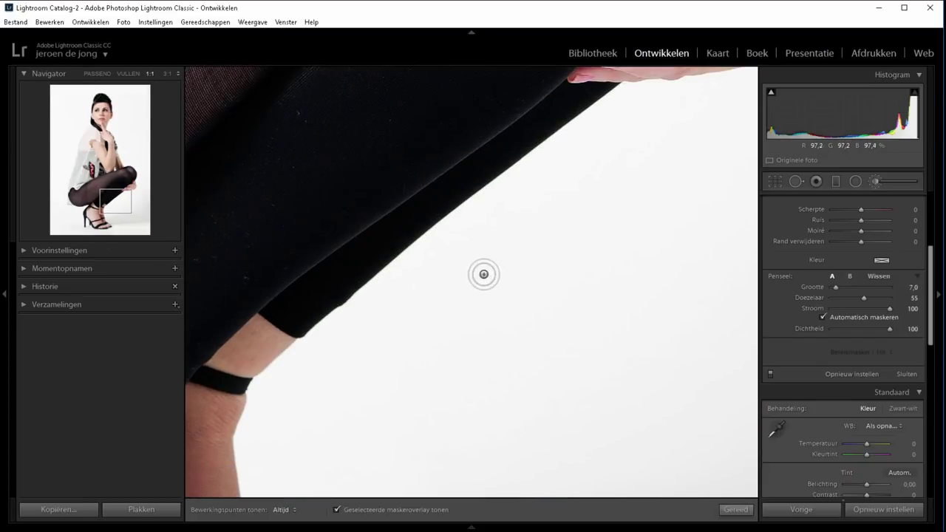
pyautogui.scroll(3, 484, 274)
pyautogui.press('h')
pyautogui.moveTo(435, 298)
pyautogui.mouseDown()
pyautogui.moveTo(477, 261)
pyautogui.moveTo(448, 252)
pyautogui.moveTo(451, 222)
pyautogui.moveTo(574, 138)
pyautogui.moveTo(443, 218)
pyautogui.moveTo(289, 372)
pyautogui.moveTo(265, 403)
pyautogui.moveTo(254, 477)
pyautogui.moveTo(365, 336)
pyautogui.moveTo(555, 207)
pyautogui.moveTo(606, 152)
pyautogui.mouseUp()
# Extend the mask along the leggings edge, undoing the stroke over the hand and repainting.
pyautogui.moveTo(566, 185); pyautogui.dragTo(292, 408)
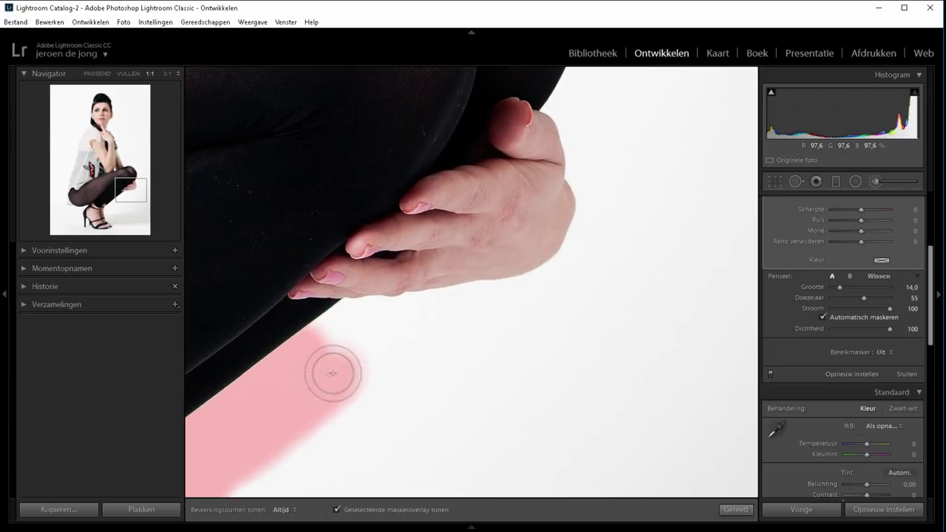
pyautogui.press('h')
pyautogui.moveTo(316, 373)
pyautogui.mouseDown()
pyautogui.moveTo(348, 338)
pyautogui.moveTo(348, 316)
pyautogui.moveTo(430, 318)
pyautogui.moveTo(416, 302)
pyautogui.moveTo(463, 256)
pyautogui.moveTo(486, 211)
pyautogui.moveTo(335, 125)
pyautogui.moveTo(382, 213)
pyautogui.moveTo(375, 240)
pyautogui.mouseUp()
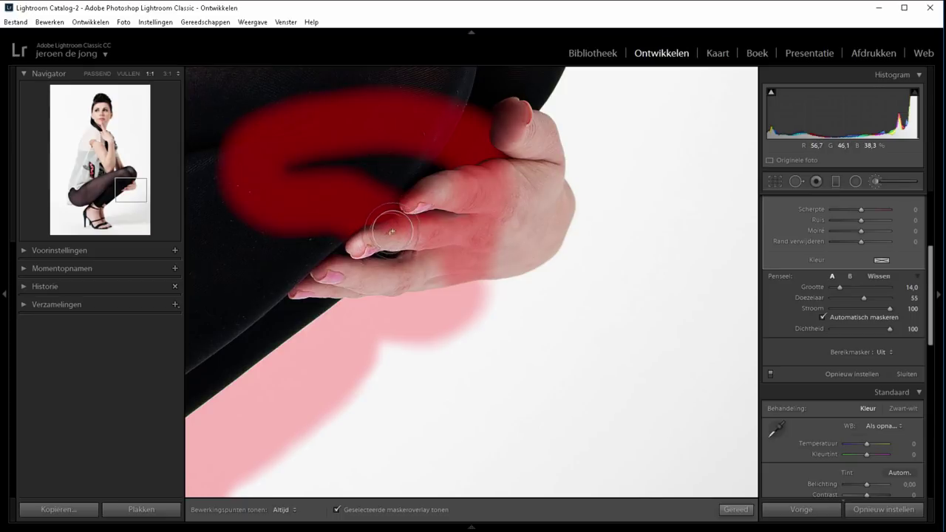
pyautogui.hotkey('ctrl', 'z')
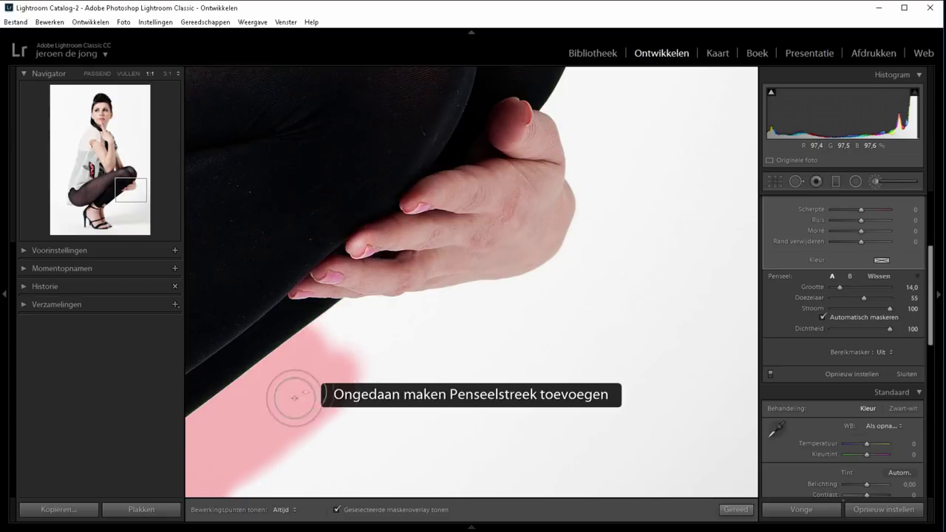
pyautogui.moveTo(321, 380)
pyautogui.mouseDown()
pyautogui.moveTo(328, 345)
pyautogui.moveTo(351, 323)
pyautogui.moveTo(544, 303)
pyautogui.moveTo(577, 270)
pyautogui.moveTo(604, 175)
pyautogui.moveTo(566, 101)
pyautogui.moveTo(375, 401)
pyautogui.moveTo(370, 204)
pyautogui.moveTo(249, 101)
pyautogui.moveTo(597, 184)
pyautogui.moveTo(476, 139)
pyautogui.moveTo(636, 151)
pyautogui.mouseUp()
# Mask the backdrop along the arm, back and neck edges.
pyautogui.press('h')
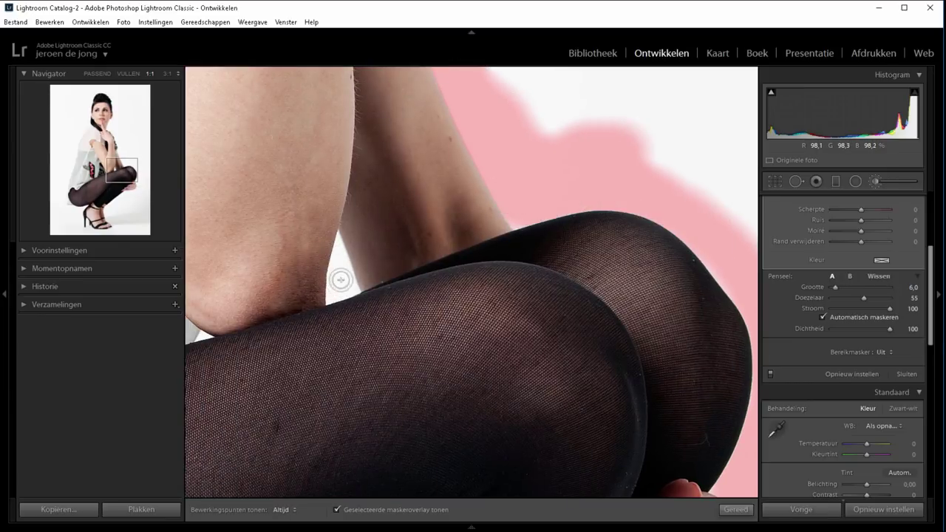
pyautogui.click(110, 181)
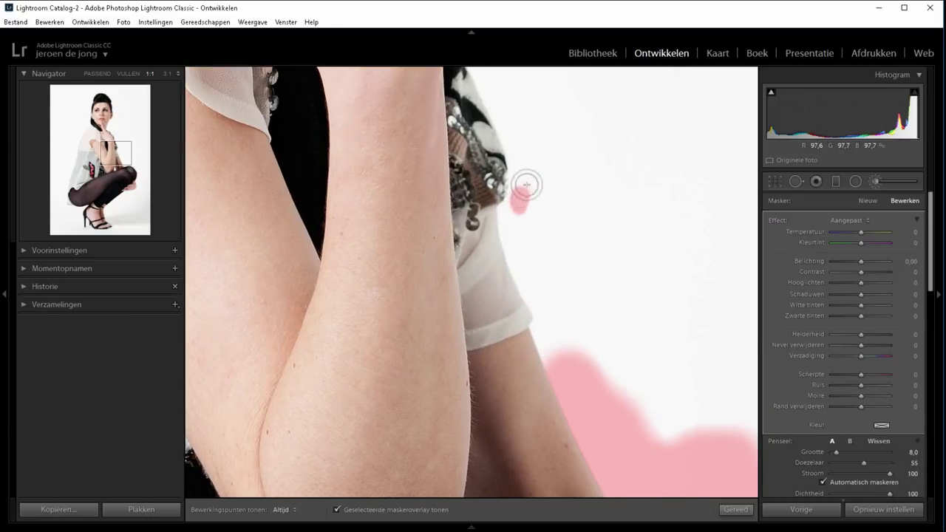
pyautogui.moveTo(526, 185)
pyautogui.mouseDown()
pyautogui.moveTo(517, 254)
pyautogui.moveTo(559, 370)
pyautogui.moveTo(512, 123)
pyautogui.moveTo(622, 397)
pyautogui.mouseUp()
pyautogui.moveTo(595, 370)
pyautogui.mouseDown()
pyautogui.moveTo(481, 155)
pyautogui.moveTo(418, 107)
pyautogui.mouseUp()
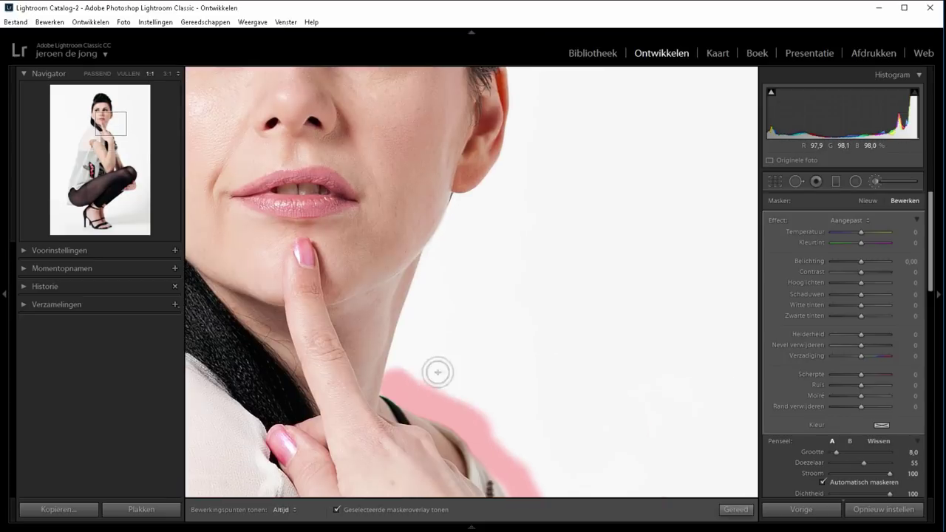
pyautogui.moveTo(437, 372)
pyautogui.mouseDown()
pyautogui.moveTo(416, 323)
pyautogui.moveTo(461, 209)
pyautogui.moveTo(518, 121)
pyautogui.moveTo(513, 332)
pyautogui.moveTo(489, 95)
pyautogui.moveTo(676, 327)
pyautogui.moveTo(587, 226)
pyautogui.moveTo(393, 200)
pyautogui.moveTo(311, 371)
pyautogui.moveTo(408, 121)
pyautogui.moveTo(400, 429)
pyautogui.moveTo(294, 201)
pyautogui.moveTo(211, 268)
pyautogui.moveTo(439, 143)
pyautogui.moveTo(335, 311)
pyautogui.moveTo(294, 450)
pyautogui.moveTo(377, 184)
pyautogui.moveTo(350, 345)
pyautogui.moveTo(319, 446)
pyautogui.moveTo(348, 177)
pyautogui.mouseUp()
# Continue the mask down the blouse edge and past the hip, undoing the last stroke.
pyautogui.moveTo(348, 177)
pyautogui.mouseDown()
pyautogui.moveTo(255, 478)
pyautogui.moveTo(392, 129)
pyautogui.mouseUp()
pyautogui.moveTo(392, 129)
pyautogui.mouseDown()
pyautogui.moveTo(365, 157)
pyautogui.moveTo(303, 399)
pyautogui.moveTo(338, 78)
pyautogui.mouseUp()
pyautogui.moveTo(339, 77)
pyautogui.mouseDown()
pyautogui.moveTo(323, 203)
pyautogui.moveTo(322, 360)
pyautogui.moveTo(402, 407)
pyautogui.moveTo(639, 435)
pyautogui.mouseUp()
pyautogui.moveTo(640, 435)
pyautogui.mouseDown()
pyautogui.moveTo(361, 231)
pyautogui.moveTo(425, 209)
pyautogui.moveTo(363, 258)
pyautogui.moveTo(327, 401)
pyautogui.moveTo(324, 213)
pyautogui.mouseUp()
pyautogui.press('h')
pyautogui.hotkey('ctrl', 'z')
# Mask around the shoe's heel, bottom edge and toes with a smaller brush.
pyautogui.scroll(-5, 349, 274)
pyautogui.moveTo(348, 275)
pyautogui.mouseDown()
pyautogui.moveTo(390, 384)
pyautogui.moveTo(409, 247)
pyautogui.moveTo(424, 244)
pyautogui.moveTo(424, 269)
pyautogui.moveTo(465, 325)
pyautogui.moveTo(580, 412)
pyautogui.mouseUp()
pyautogui.scroll(-5, 580, 412)
pyautogui.press('h')
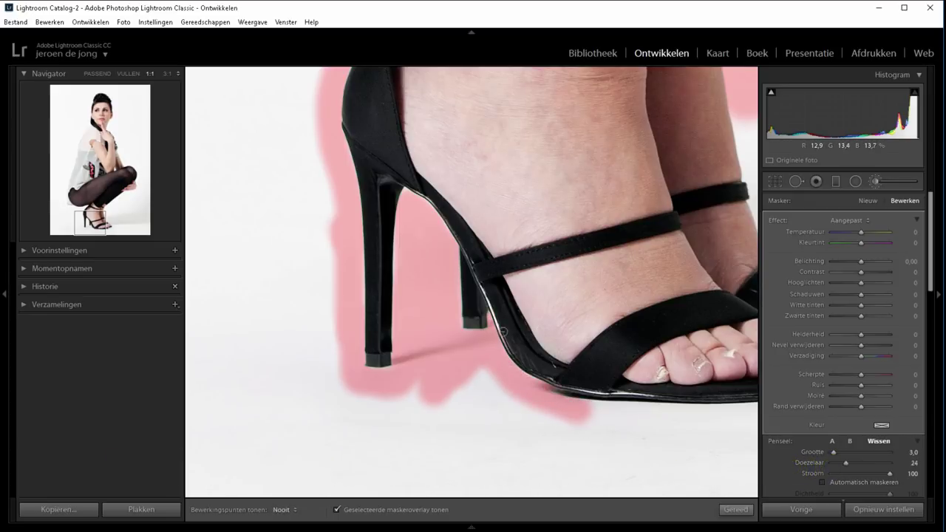
pyautogui.moveTo(643, 436)
pyautogui.mouseDown()
pyautogui.moveTo(633, 417)
pyautogui.moveTo(754, 418)
pyautogui.mouseUp()
pyautogui.scroll(4, 485, 395)
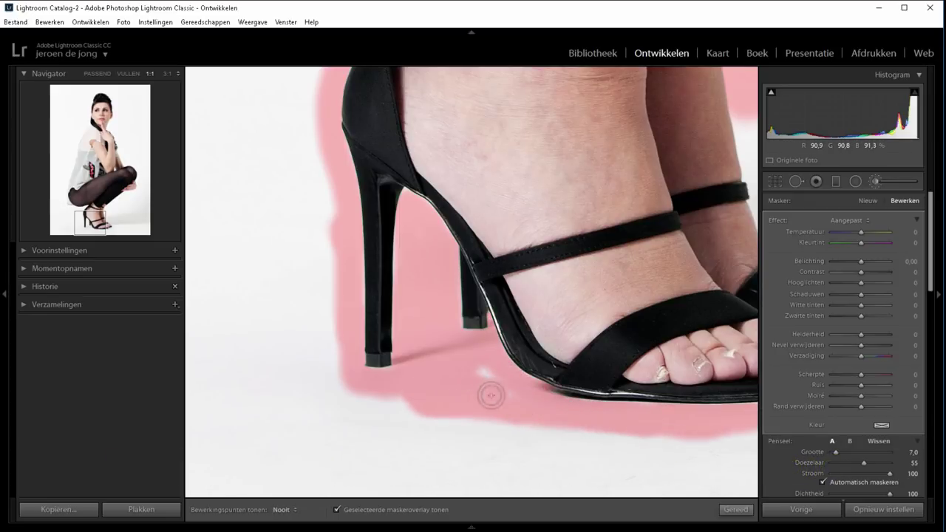
pyautogui.moveTo(486, 395)
pyautogui.mouseDown()
pyautogui.moveTo(394, 397)
pyautogui.moveTo(458, 356)
pyautogui.moveTo(512, 285)
pyautogui.moveTo(403, 215)
pyautogui.moveTo(390, 158)
pyautogui.moveTo(498, 310)
pyautogui.mouseUp()
pyautogui.press('h')
# Mask the shadow below the shoe and the bottom backdrop at 1:2 zoom.
pyautogui.press('z')
pyautogui.press('h')
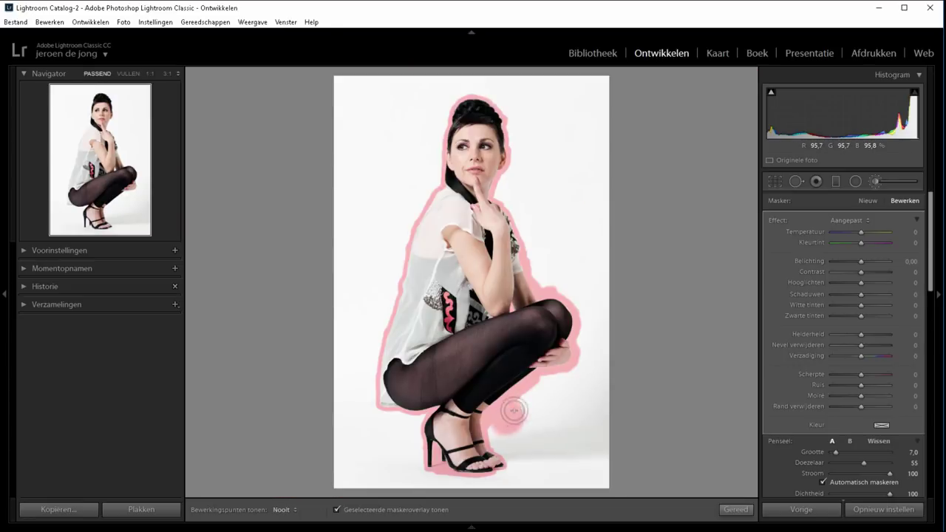
pyautogui.moveTo(514, 411); pyautogui.dragTo(522, 479)
pyautogui.press('h')
pyautogui.click(178, 74)
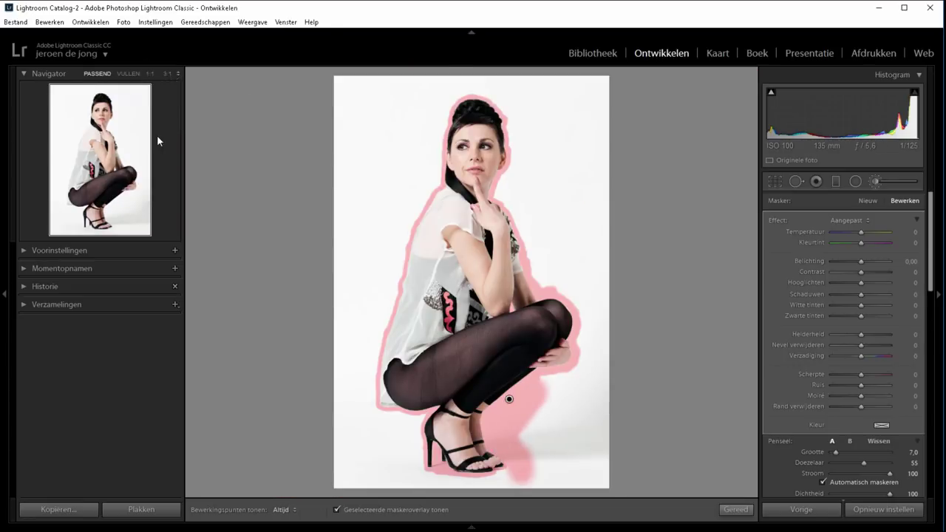
pyautogui.click(110, 213)
pyautogui.press('h')
pyautogui.moveTo(545, 359)
pyautogui.mouseDown()
pyautogui.moveTo(481, 425)
pyautogui.moveTo(311, 439)
pyautogui.moveTo(204, 426)
pyautogui.moveTo(222, 347)
pyautogui.moveTo(406, 331)
pyautogui.moveTo(414, 457)
pyautogui.moveTo(401, 274)
pyautogui.moveTo(382, 247)
pyautogui.moveTo(340, 270)
pyautogui.moveTo(342, 473)
pyautogui.mouseUp()
# Mask the left backdrop beside the thigh with a larger brush.
pyautogui.scroll(3, 406, 331)
pyautogui.scroll(1, 452, 257)
pyautogui.press('h')
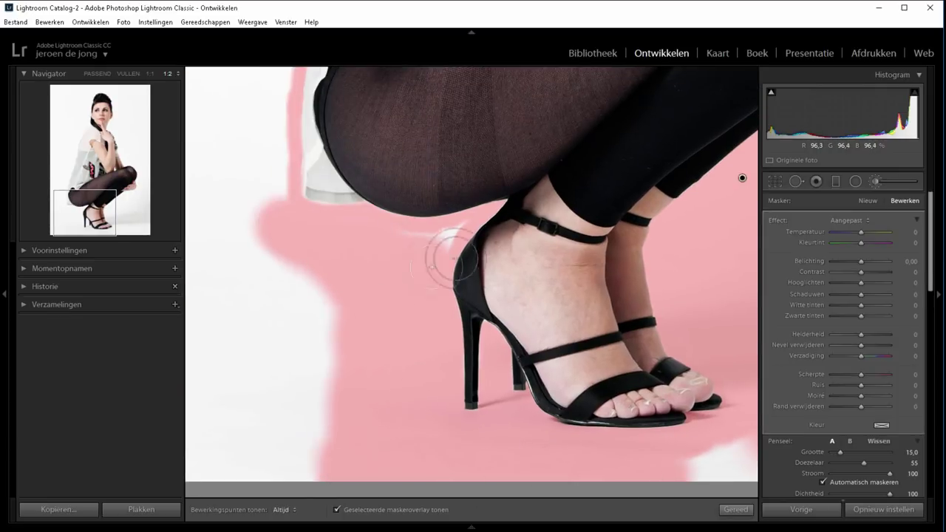
pyautogui.scroll(-3, 271, 200)
pyautogui.moveTo(270, 200)
pyautogui.mouseDown()
pyautogui.moveTo(317, 286)
pyautogui.moveTo(326, 480)
pyautogui.mouseUp()
pyautogui.moveTo(270, 263); pyautogui.dragTo(270, 522)
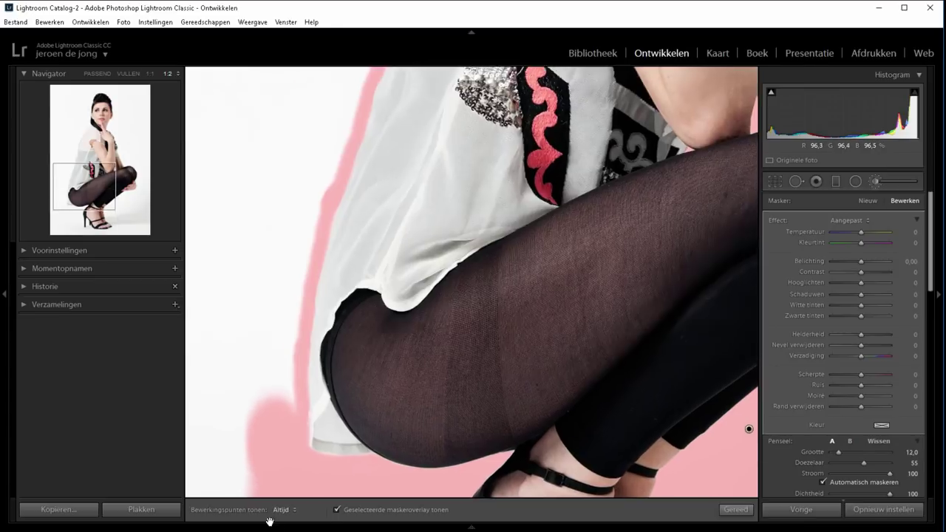
pyautogui.moveTo(251, 414)
pyautogui.mouseDown()
pyautogui.moveTo(325, 82)
pyautogui.moveTo(303, 333)
pyautogui.moveTo(342, 143)
pyautogui.moveTo(247, 327)
pyautogui.moveTo(244, 450)
pyautogui.mouseUp()
pyautogui.press('h')
# Mask the backdrop beside the torso and along the left side of the head.
pyautogui.press('h')
pyautogui.moveTo(280, 291)
pyautogui.mouseDown()
pyautogui.moveTo(350, 205)
pyautogui.moveTo(377, 85)
pyautogui.mouseUp()
pyautogui.scroll(5, 278, 299)
pyautogui.moveTo(333, 133)
pyautogui.mouseDown()
pyautogui.moveTo(290, 259)
pyautogui.moveTo(309, 196)
pyautogui.moveTo(424, 95)
pyautogui.moveTo(536, 173)
pyautogui.moveTo(545, 343)
pyautogui.moveTo(500, 446)
pyautogui.moveTo(566, 389)
pyautogui.moveTo(566, 266)
pyautogui.moveTo(444, 77)
pyautogui.moveTo(308, 154)
pyautogui.moveTo(196, 476)
pyautogui.mouseUp()
pyautogui.press('h')
pyautogui.scroll(-4, 363, 120)
pyautogui.moveTo(363, 121)
pyautogui.mouseDown()
pyautogui.moveTo(373, 242)
pyautogui.moveTo(459, 480)
pyautogui.mouseUp()
pyautogui.scroll(-5, 412, 160)
pyautogui.moveTo(412, 161)
pyautogui.mouseDown()
pyautogui.moveTo(443, 220)
pyautogui.moveTo(573, 338)
pyautogui.mouseUp()
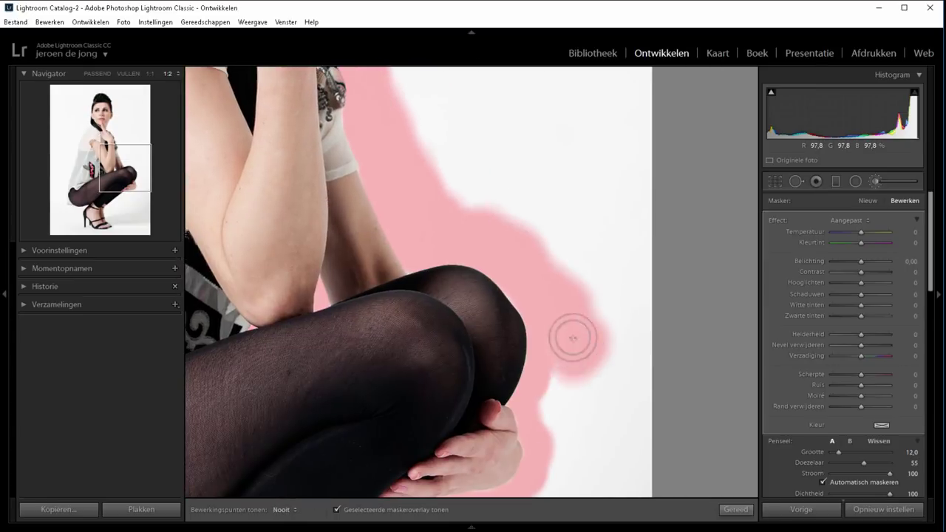
# Enlarge the brush and mask the left and right backdrop from the top down.
pyautogui.scroll(-5, 572, 338)
pyautogui.scroll(-5, 537, 220)
pyautogui.press(']')
pyautogui.moveTo(500, 196)
pyautogui.mouseDown()
pyautogui.moveTo(429, 274)
pyautogui.moveTo(395, 377)
pyautogui.moveTo(394, 360)
pyautogui.moveTo(599, 228)
pyautogui.mouseUp()
pyautogui.press(']')
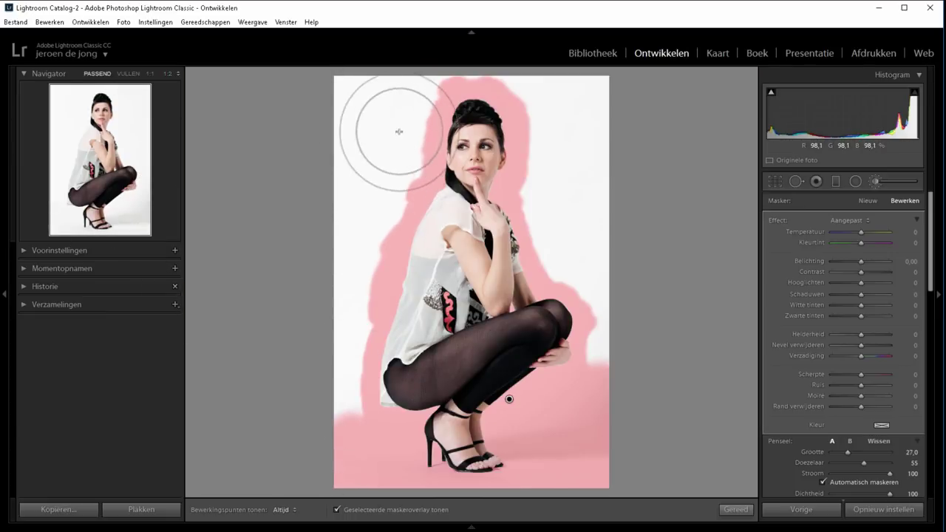
pyautogui.moveTo(455, 60)
pyautogui.mouseDown()
pyautogui.moveTo(401, 158)
pyautogui.moveTo(344, 302)
pyautogui.moveTo(332, 391)
pyautogui.mouseUp()
pyautogui.moveTo(562, 78)
pyautogui.mouseDown()
pyautogui.moveTo(592, 84)
pyautogui.moveTo(554, 155)
pyautogui.moveTo(559, 249)
pyautogui.moveTo(612, 214)
pyautogui.moveTo(600, 474)
pyautogui.mouseUp()
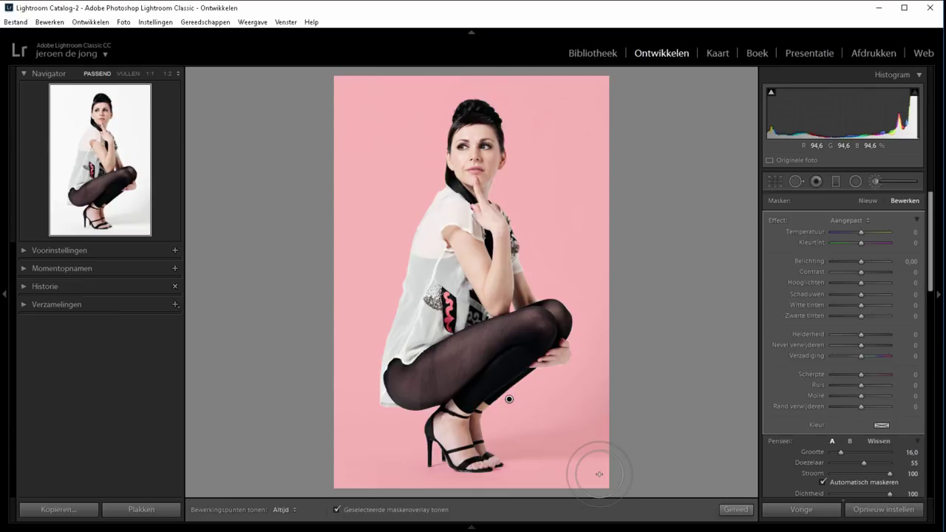
# Toggle the pink mask overlay on and off to check coverage, ending with it hidden.
pyautogui.click(337, 509)
pyautogui.click(337, 510)
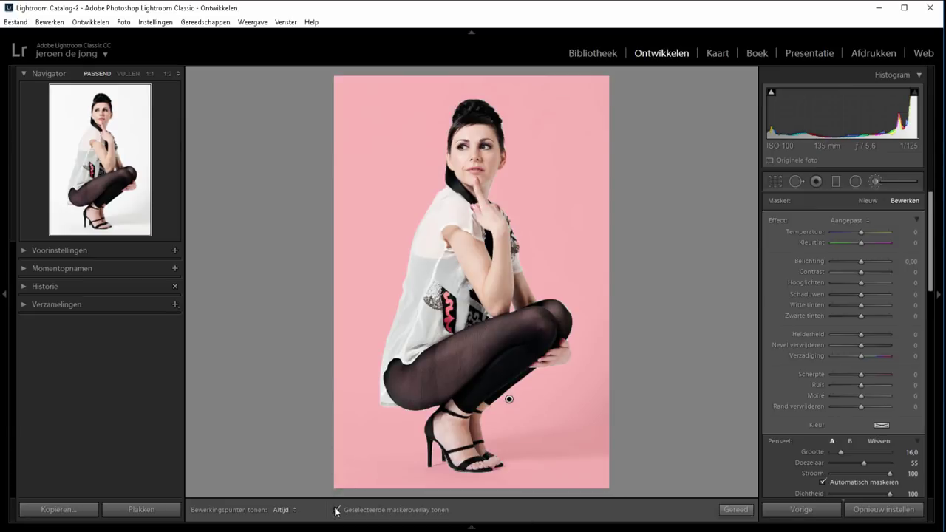
pyautogui.click(337, 510)
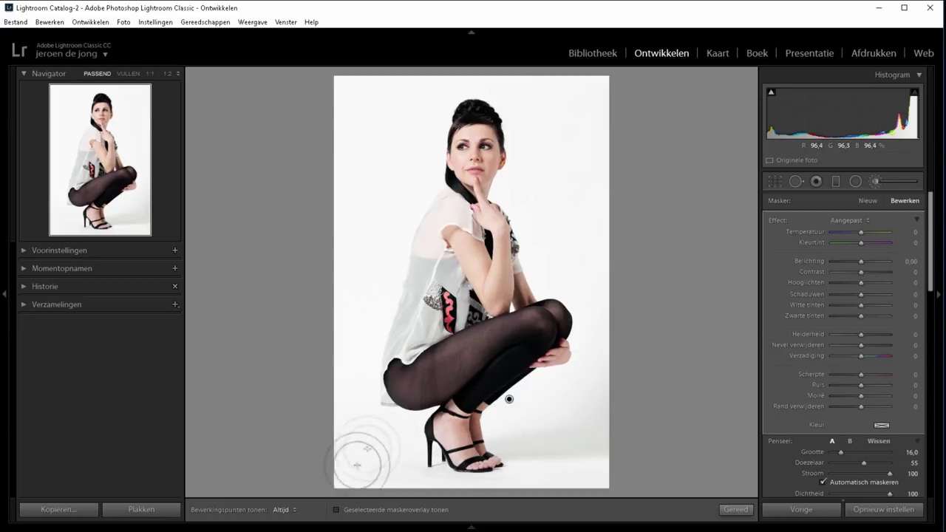
pyautogui.click(338, 510)
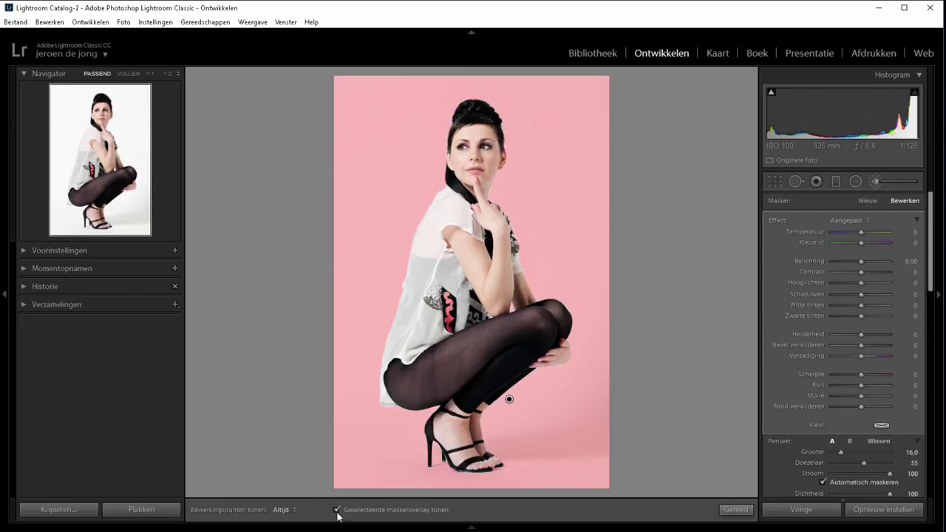
pyautogui.click(337, 511)
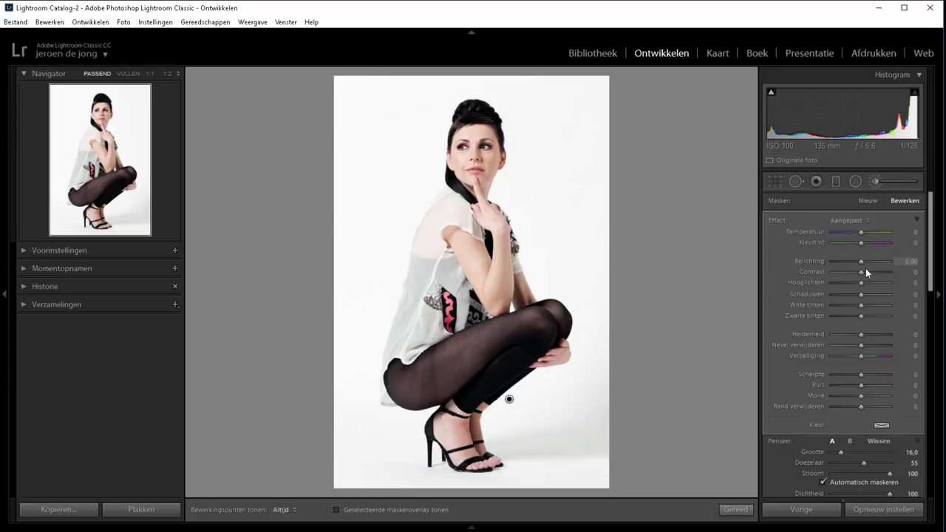
# Raise the brush mask's Exposure to 3,13 and zoom the Navigator to Fill.
pyautogui.moveTo(861, 260); pyautogui.dragTo(883, 261)
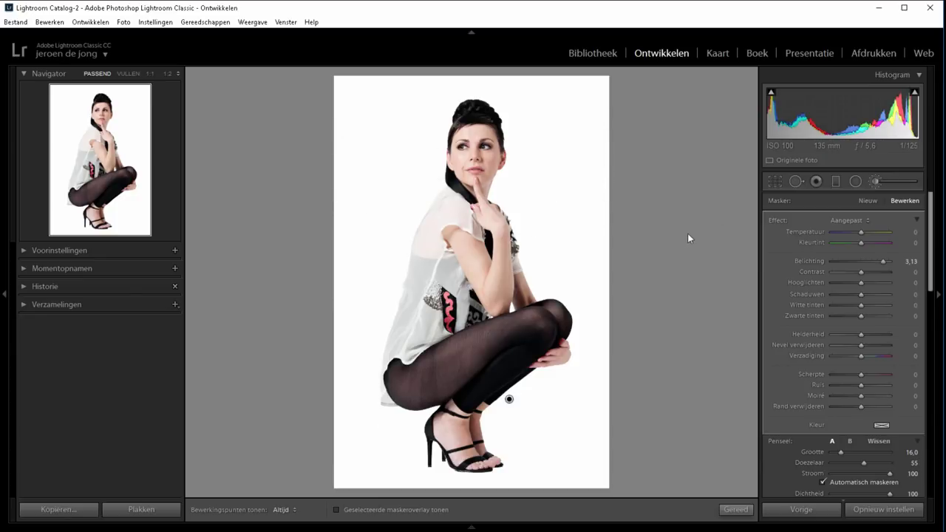
pyautogui.click(130, 74)
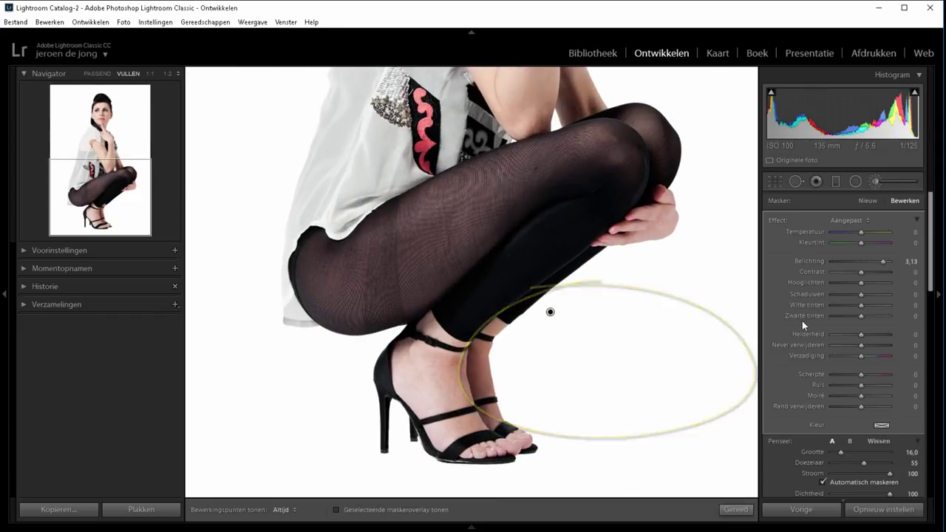
# Reset the mask's Exposure to 0, set Shadows −100 and Whites 60, then zoom onto the face.
pyautogui.doubleClick(807, 261)
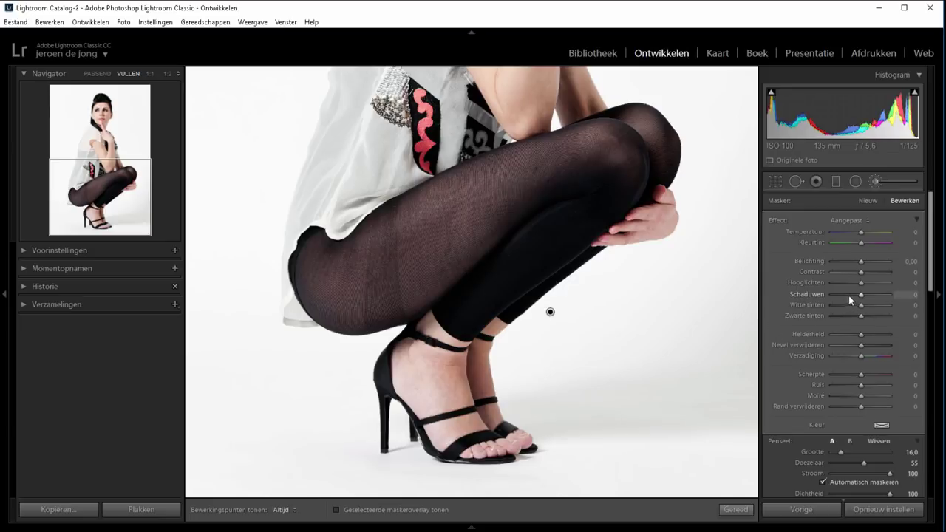
pyautogui.moveTo(860, 294); pyautogui.dragTo(818, 295)
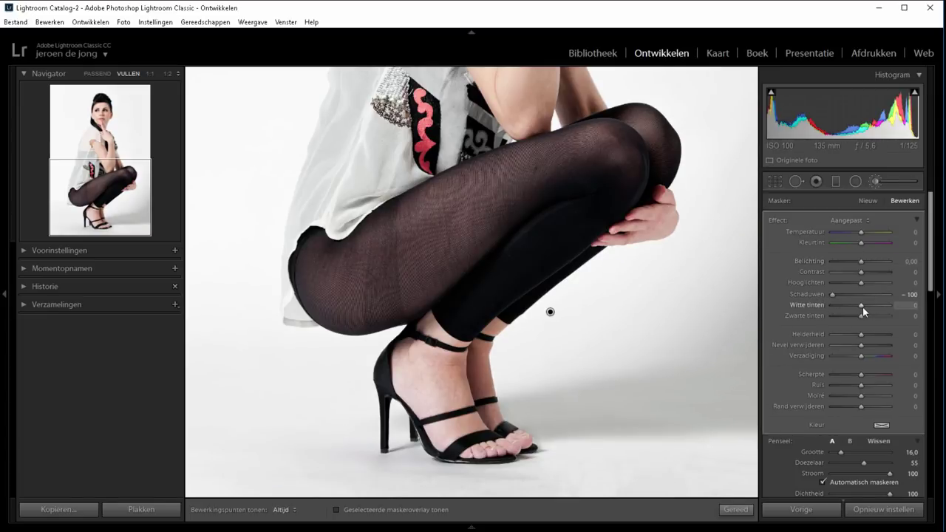
pyautogui.moveTo(861, 305); pyautogui.dragTo(880, 305)
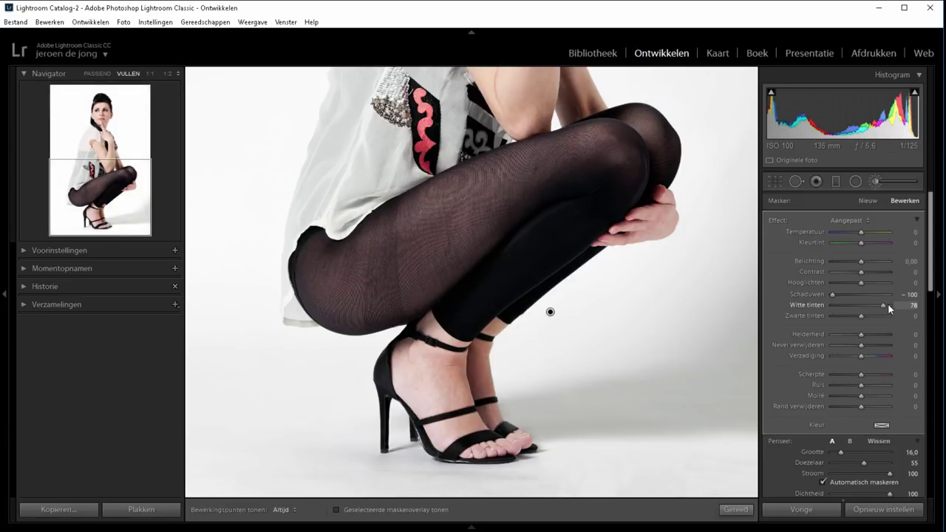
pyautogui.doubleClick(885, 303)
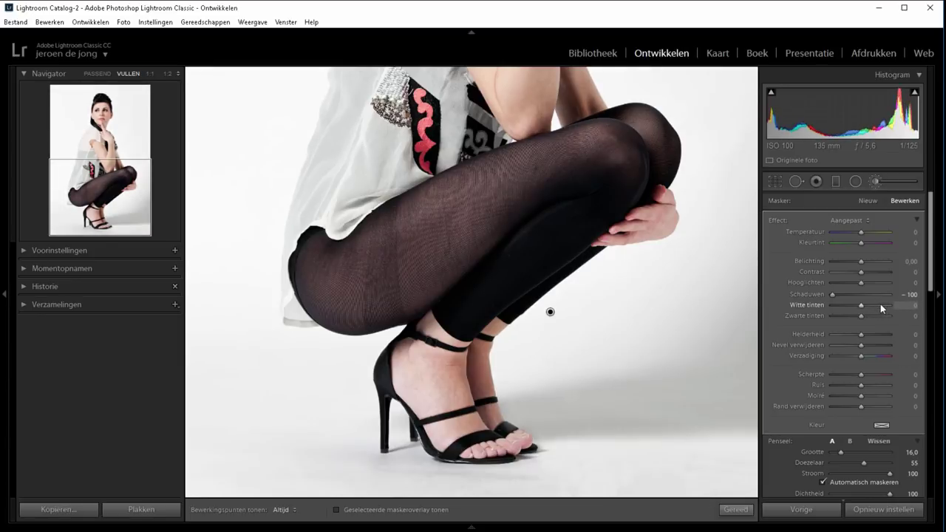
pyautogui.click(878, 305)
pyautogui.moveTo(111, 188); pyautogui.dragTo(115, 115)
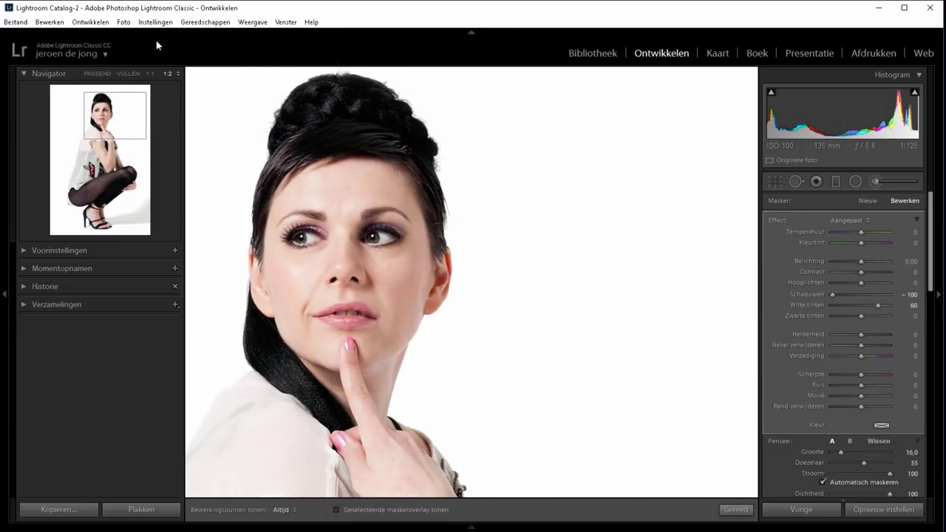
# Fit the photo and compare the mask's Whites at 33 and 60, settling on 33.
pyautogui.click(97, 74)
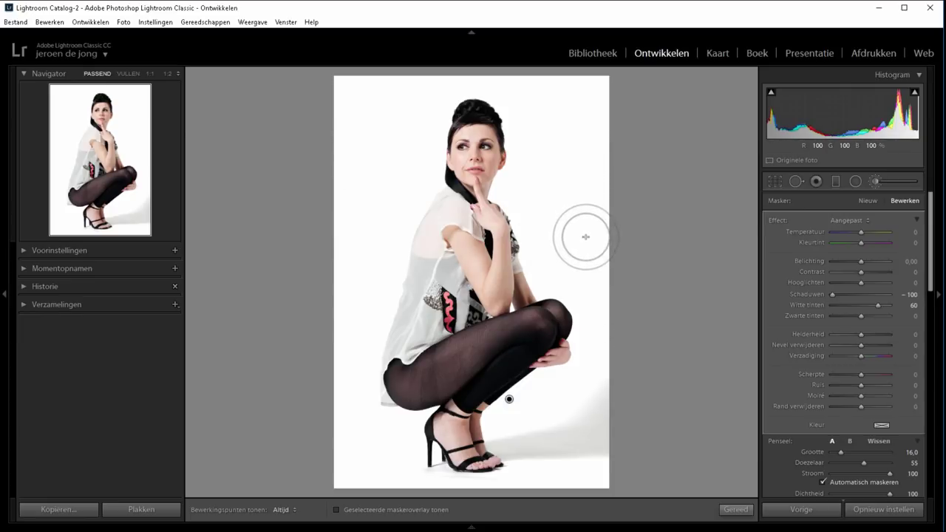
pyautogui.moveTo(878, 305); pyautogui.dragTo(870, 307)
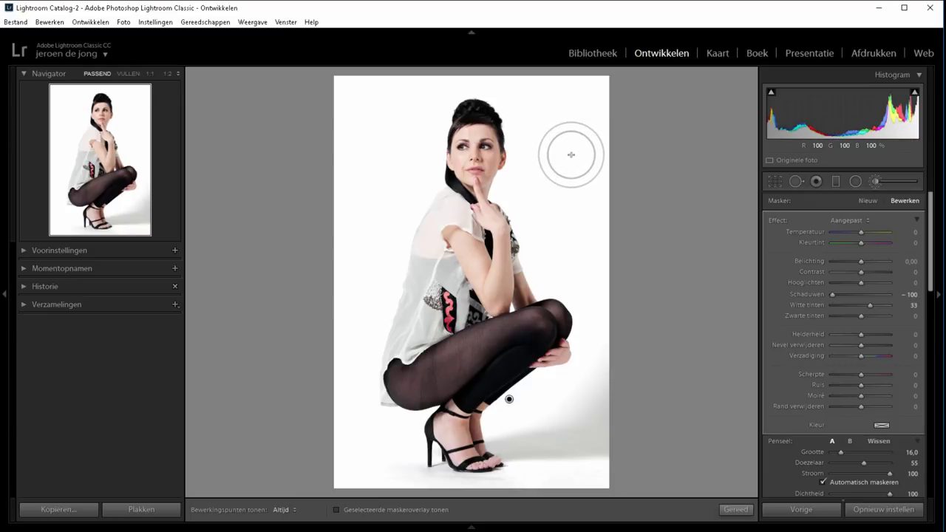
pyautogui.click(912, 306)
pyautogui.write('60')
pyautogui.press('Tab')
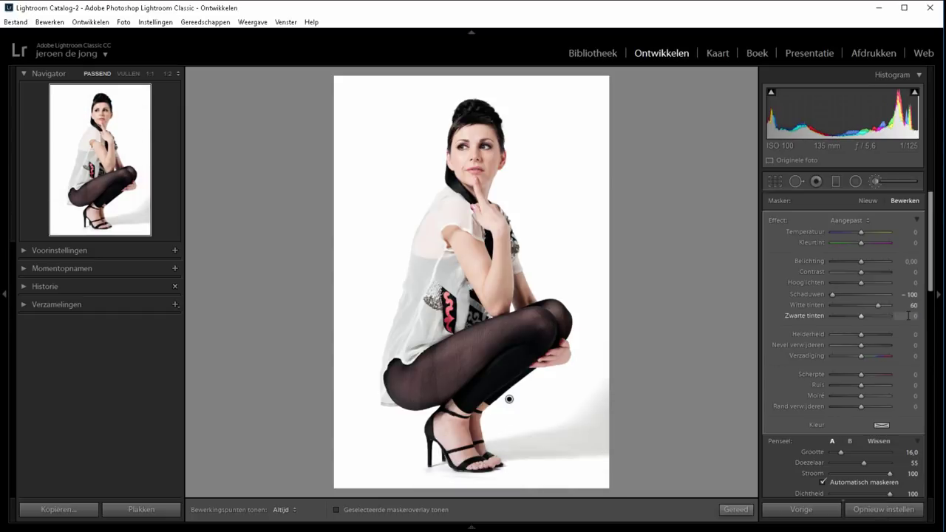
pyautogui.click(693, 334)
pyautogui.click(914, 305)
pyautogui.write('33')
pyautogui.press('Tab')
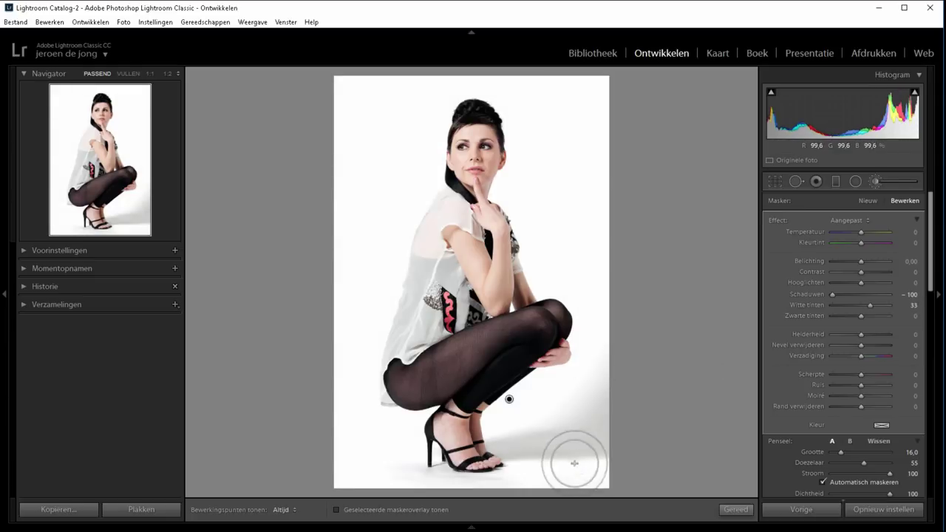